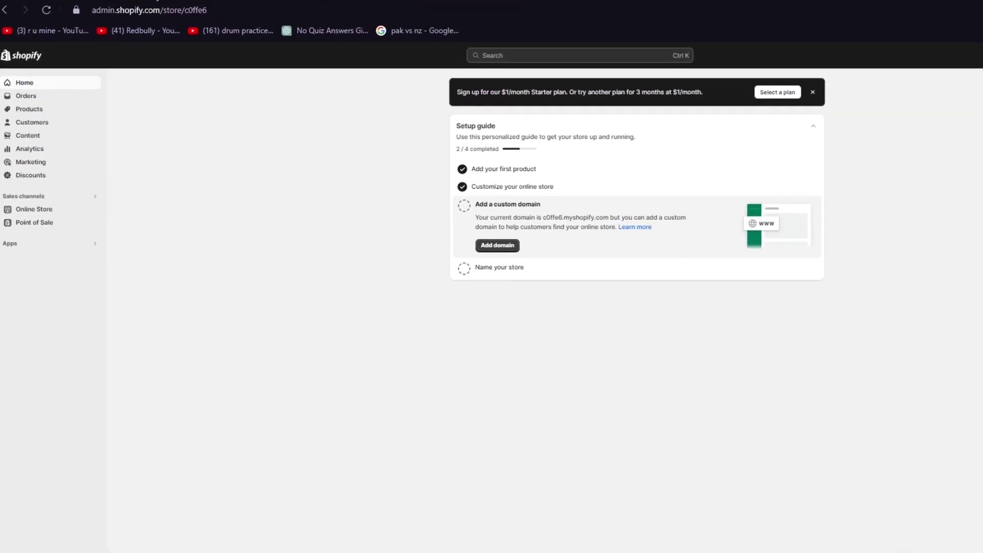
# Run a Google web search for 'webflow' in a new browser tab
pyautogui.hotkey('ctrl', 't')
pyautogui.write('webflow')
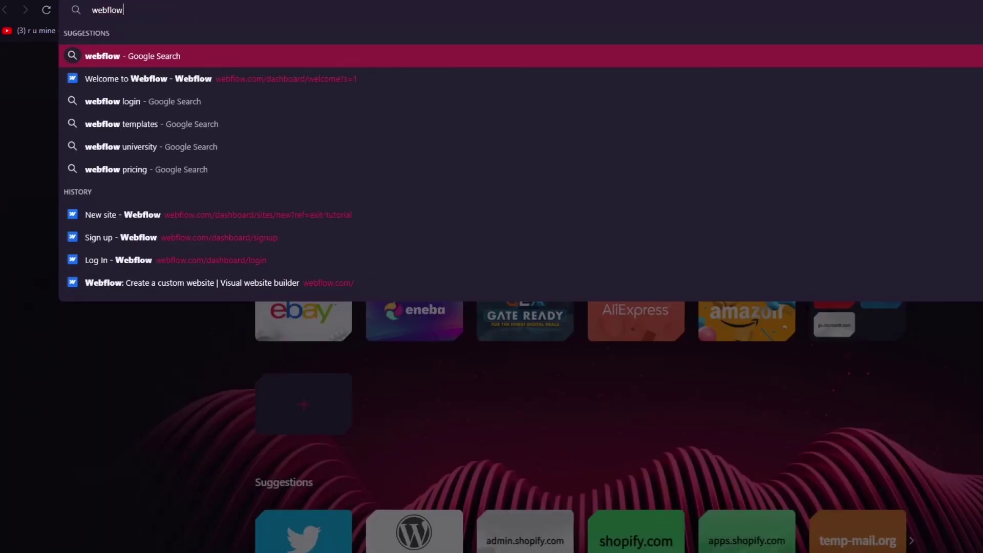
pyautogui.press('Return')
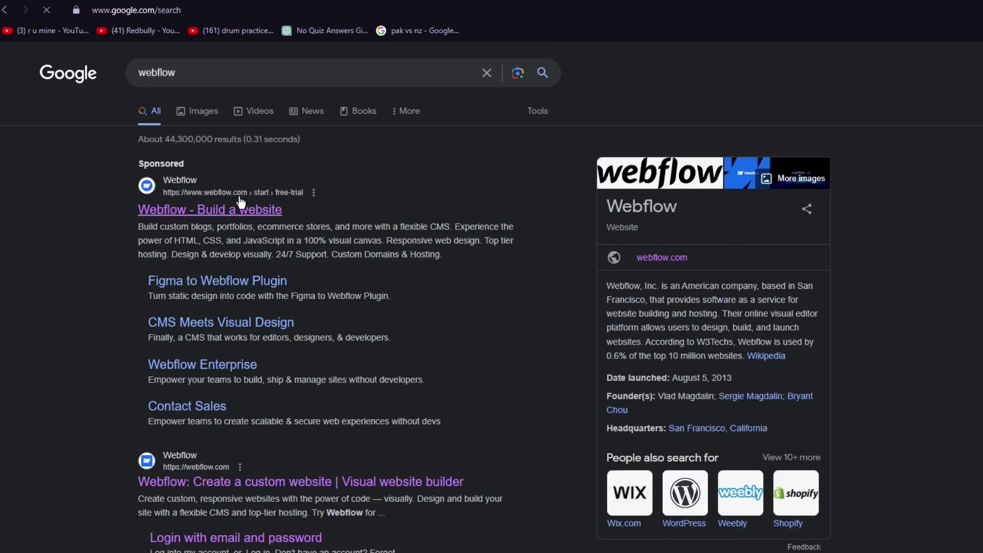
pyautogui.scroll(-1, 358, 435)
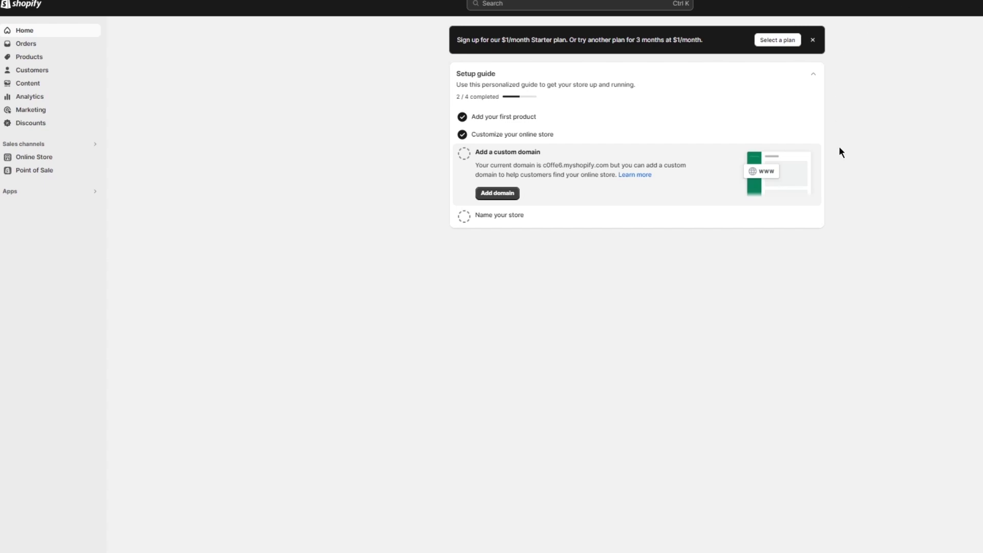
# Go to the Shopify App Store from Apps and search it for 'webflow'
pyautogui.click(83, 191)
pyautogui.click(469, 81)
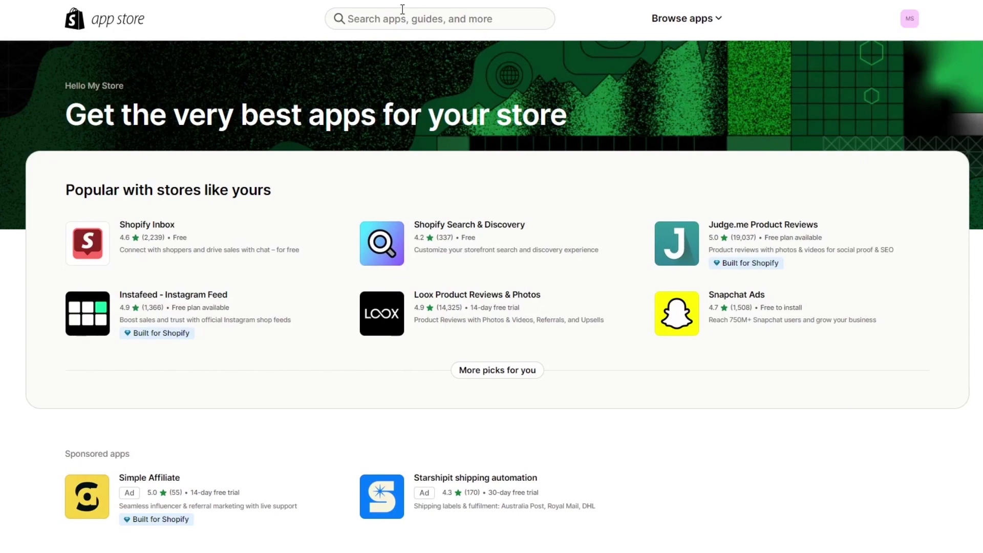
pyautogui.click(400, 16)
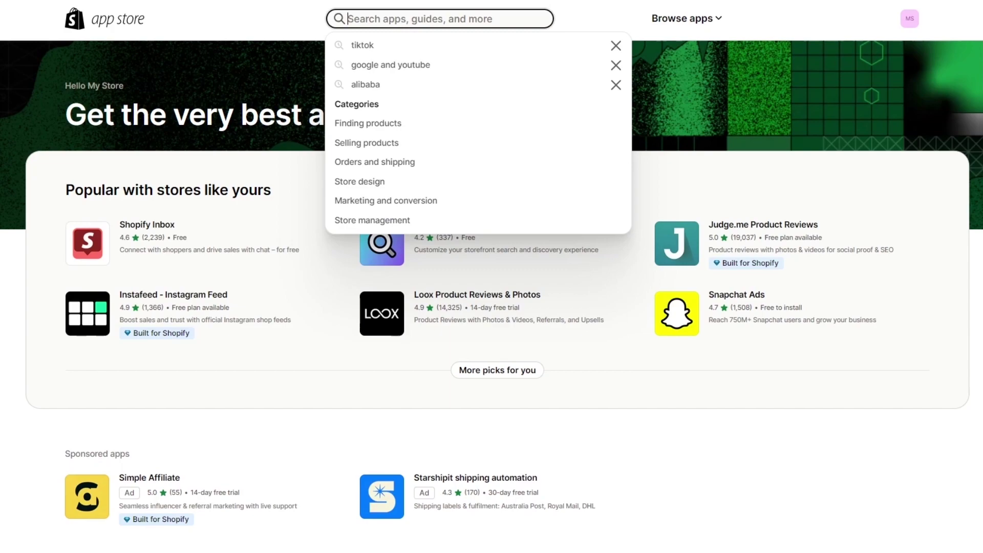
pyautogui.write('webflow')
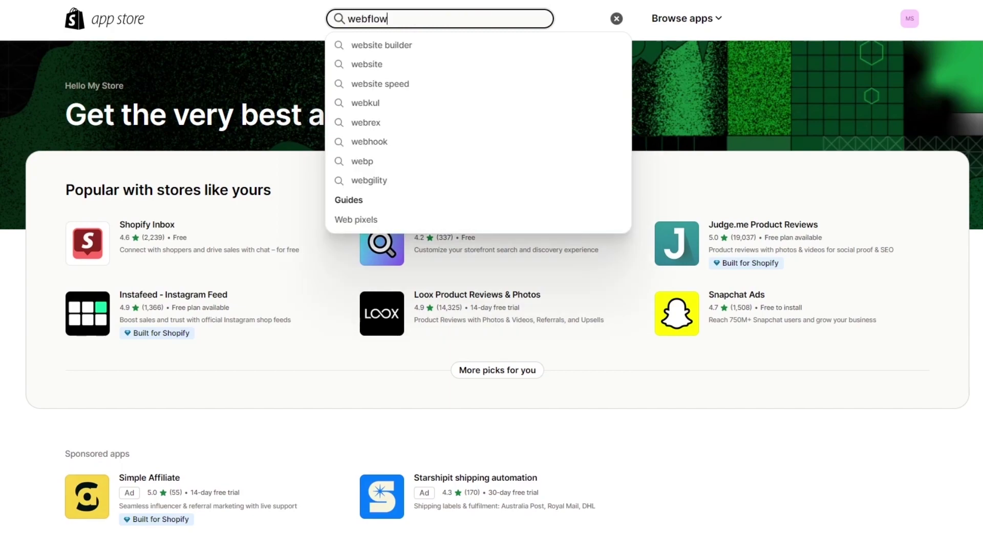
pyautogui.press('Return')
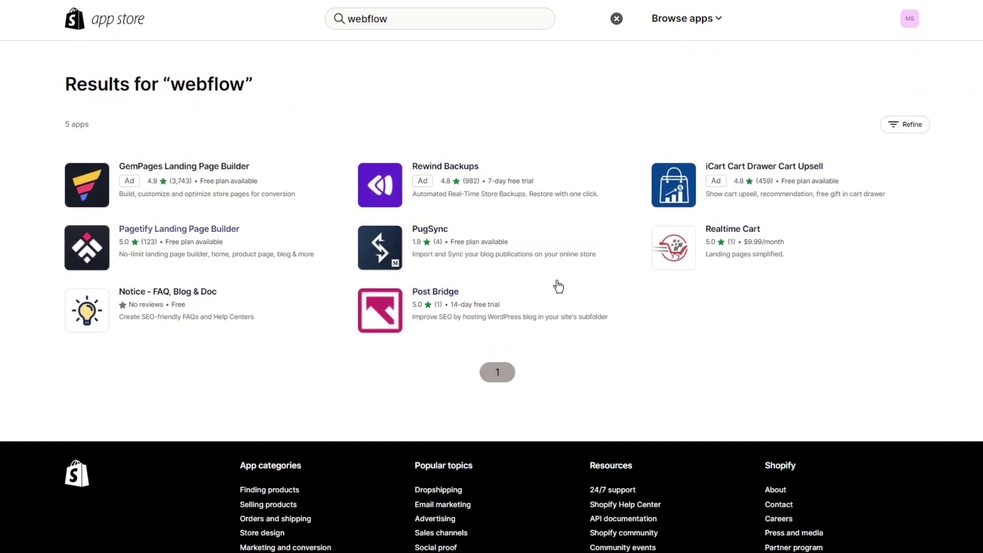
# Search the App Store for 'buy button' using the suggested term
pyautogui.click(442, 17)
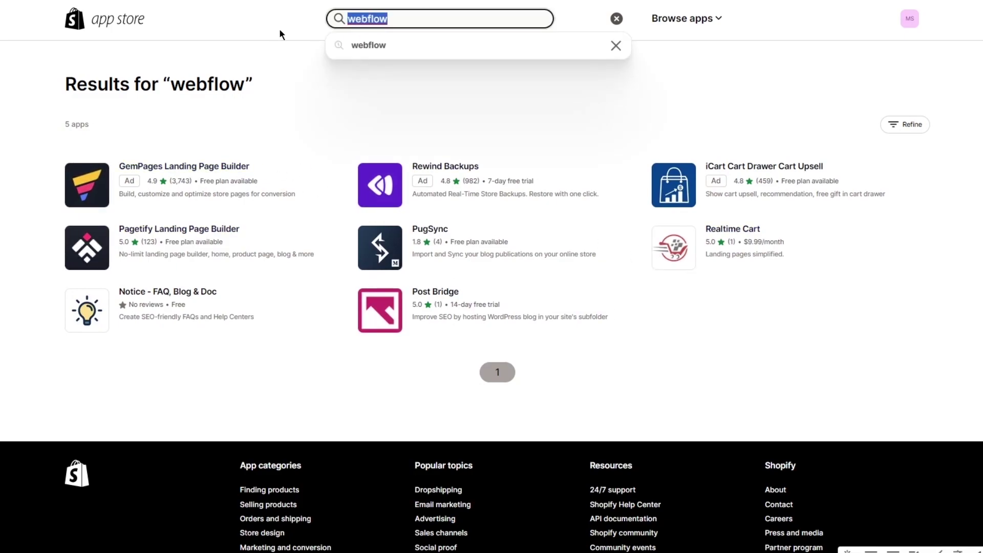
pyautogui.write('buy')
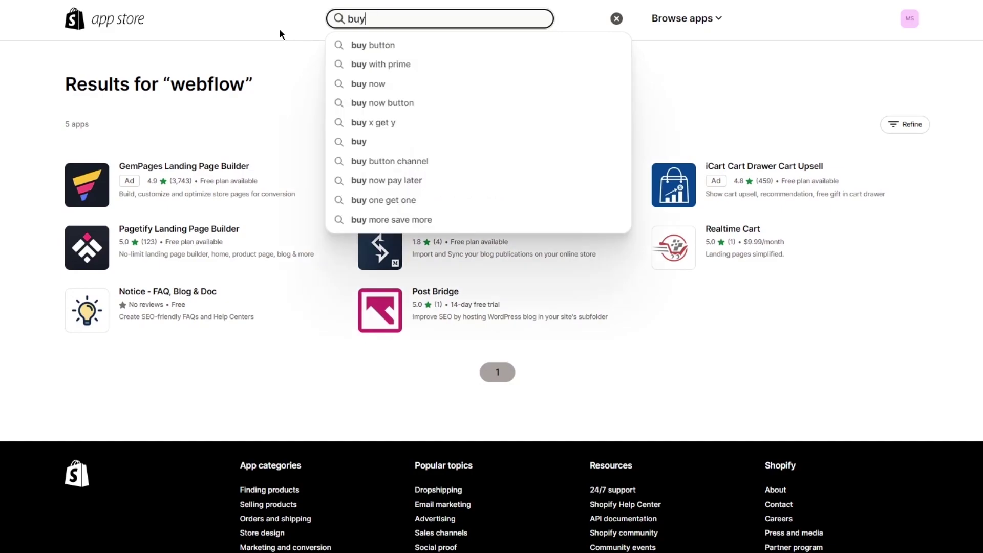
pyautogui.press('Down')
pyautogui.press('Return')
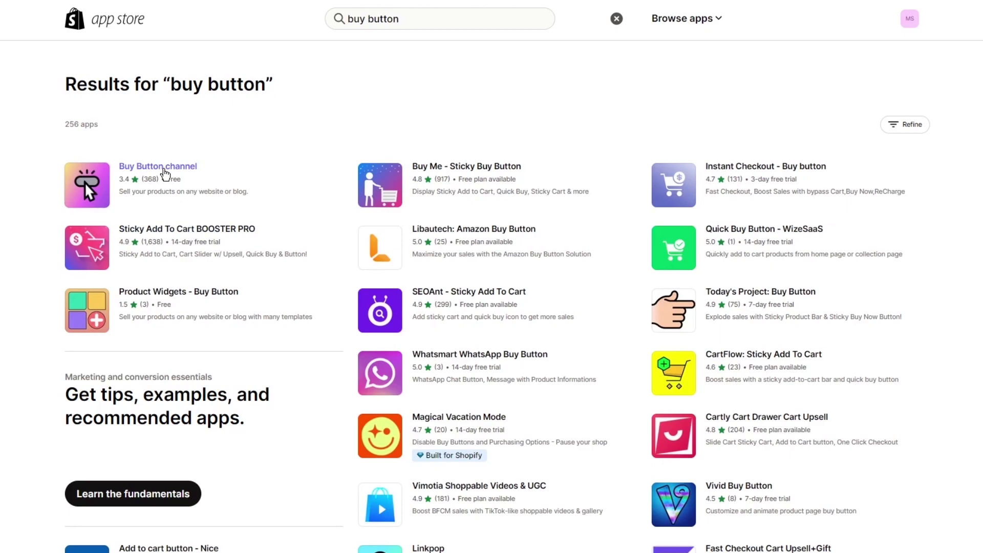
# Install the Buy Button channel app and add it as a sales channel
pyautogui.click(164, 171)
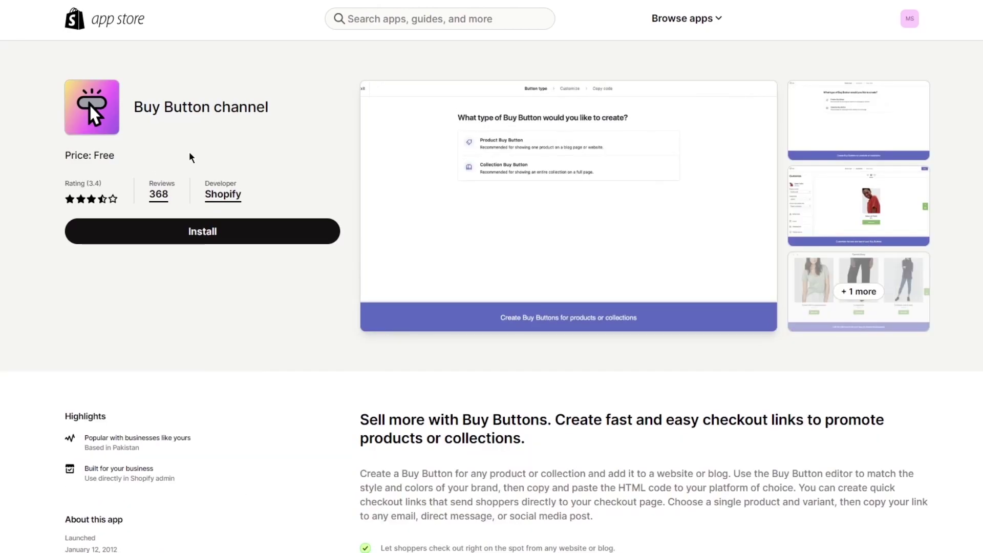
pyautogui.click(294, 225)
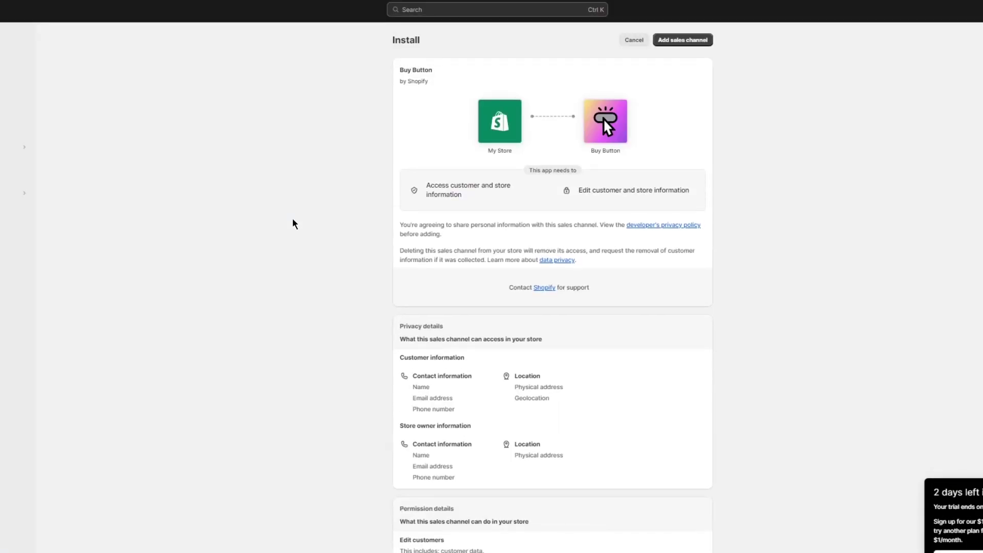
pyautogui.click(663, 50)
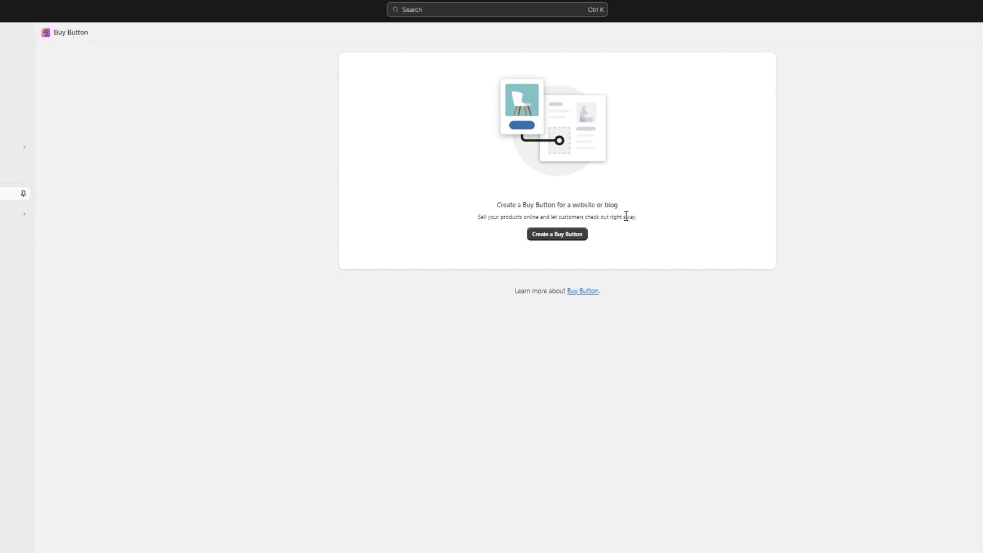
# Create a Product Buy Button for the product cveqrey
pyautogui.click(538, 234)
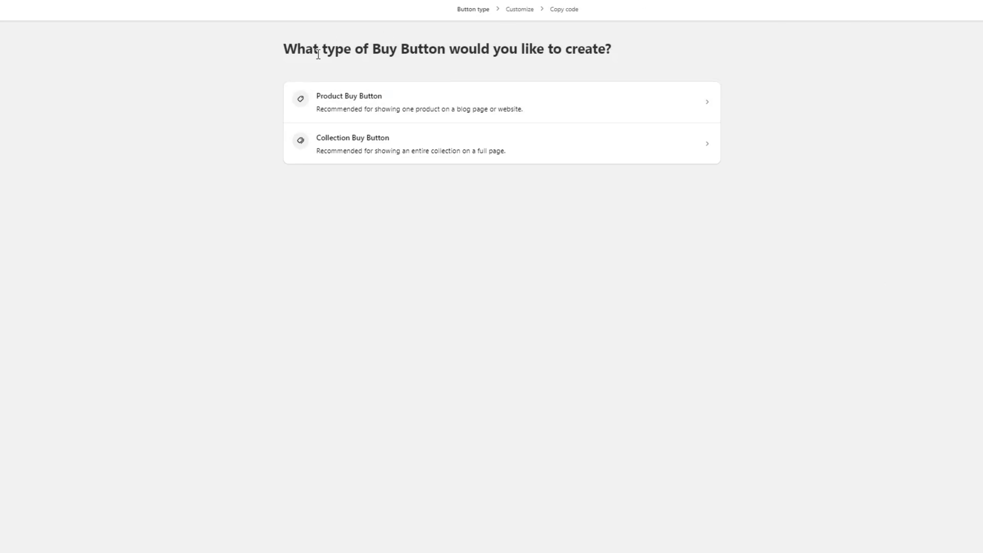
pyautogui.moveTo(317, 53); pyautogui.dragTo(660, 70)
pyautogui.click(615, 66)
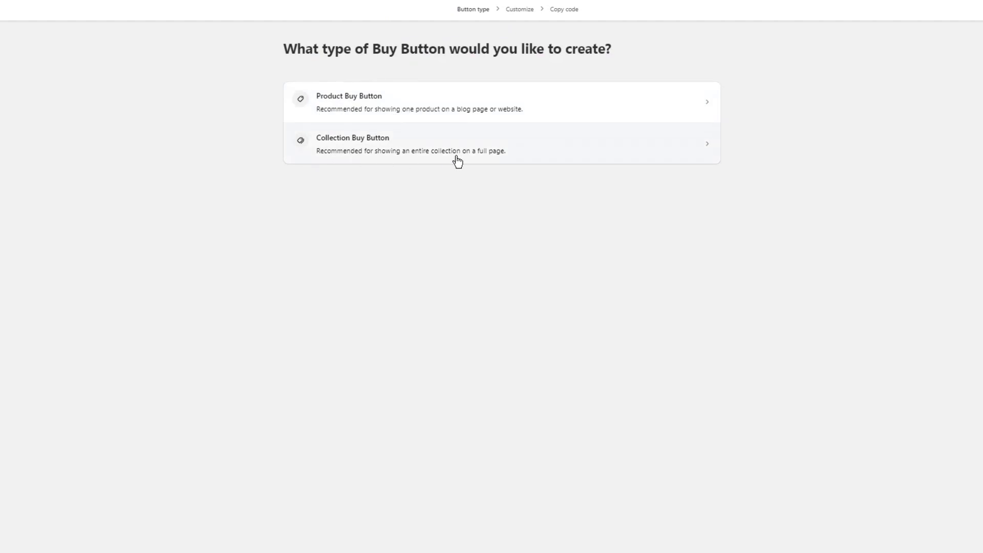
pyautogui.click(503, 94)
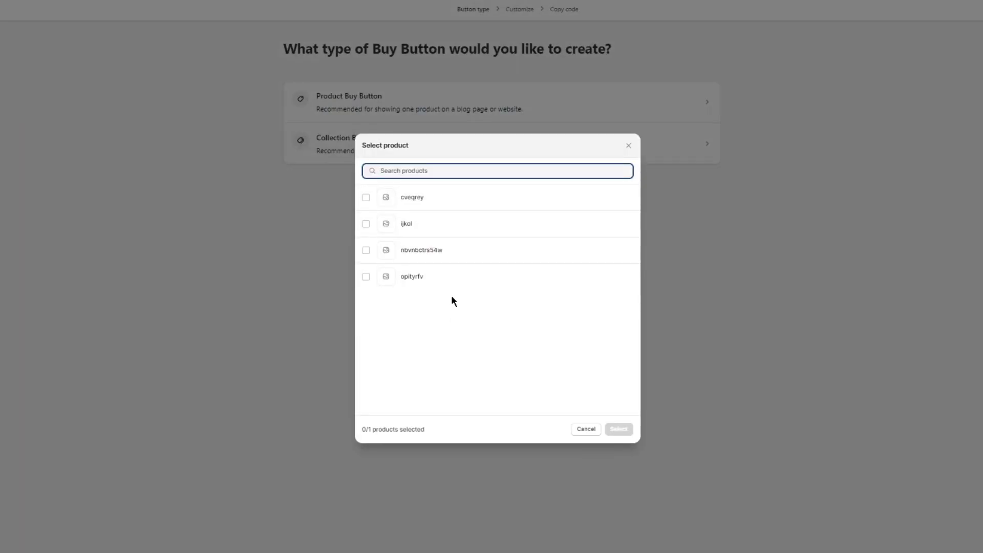
pyautogui.click(466, 202)
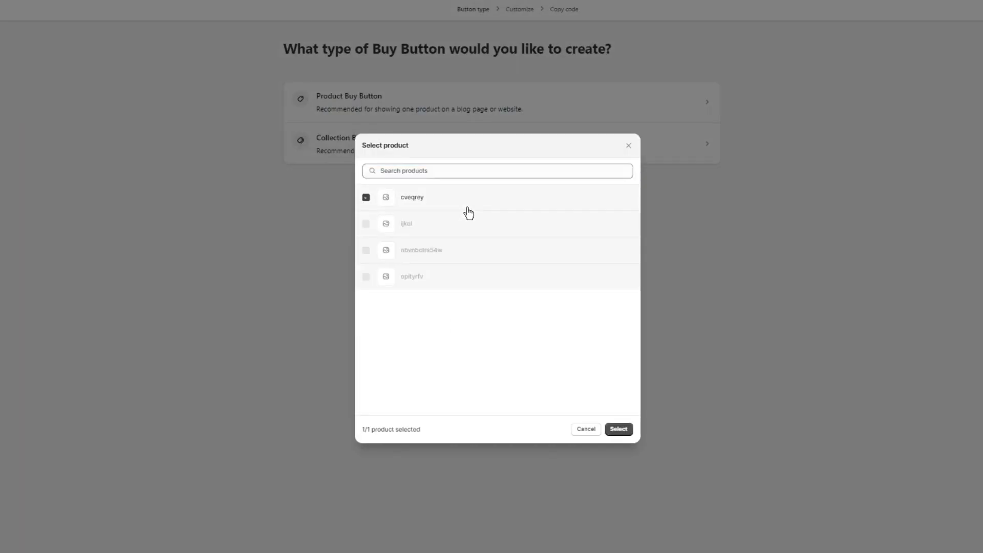
pyautogui.click(621, 433)
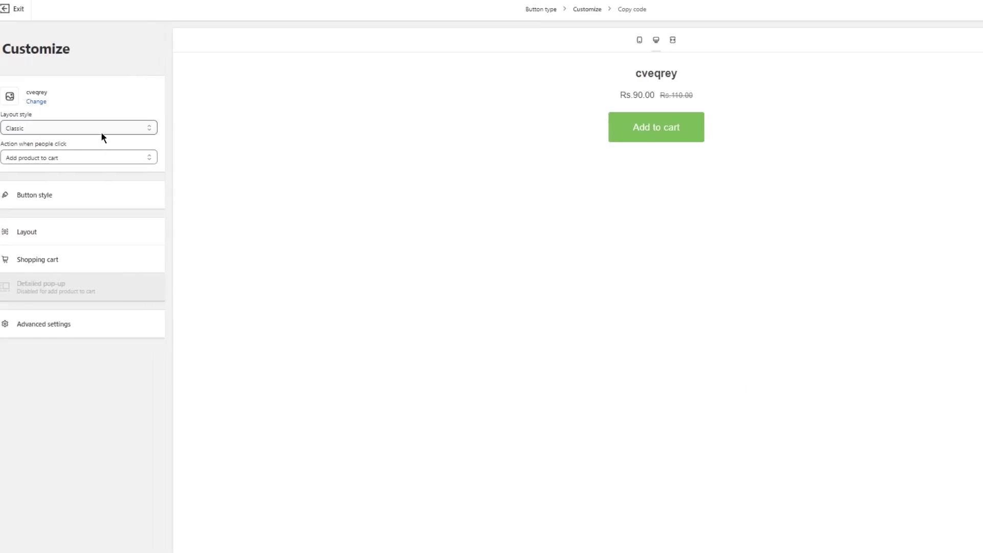
# Try the Basic and Full view layouts, then keep the Buy Button layout on Classic
pyautogui.click(89, 122)
pyautogui.click(53, 137)
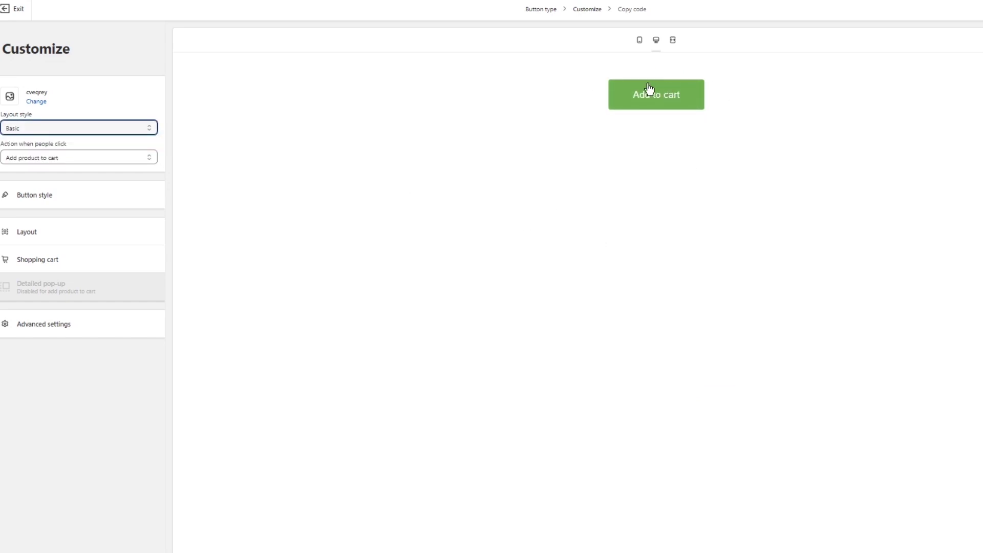
pyautogui.click(92, 128)
pyautogui.click(66, 153)
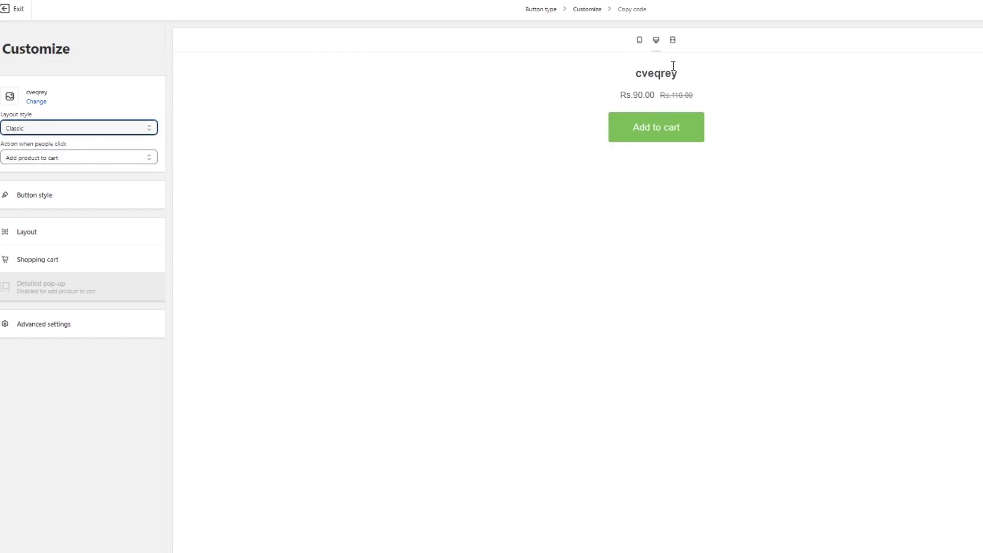
pyautogui.click(137, 127)
pyautogui.click(79, 163)
pyautogui.click(79, 160)
pyautogui.click(72, 128)
pyautogui.click(50, 155)
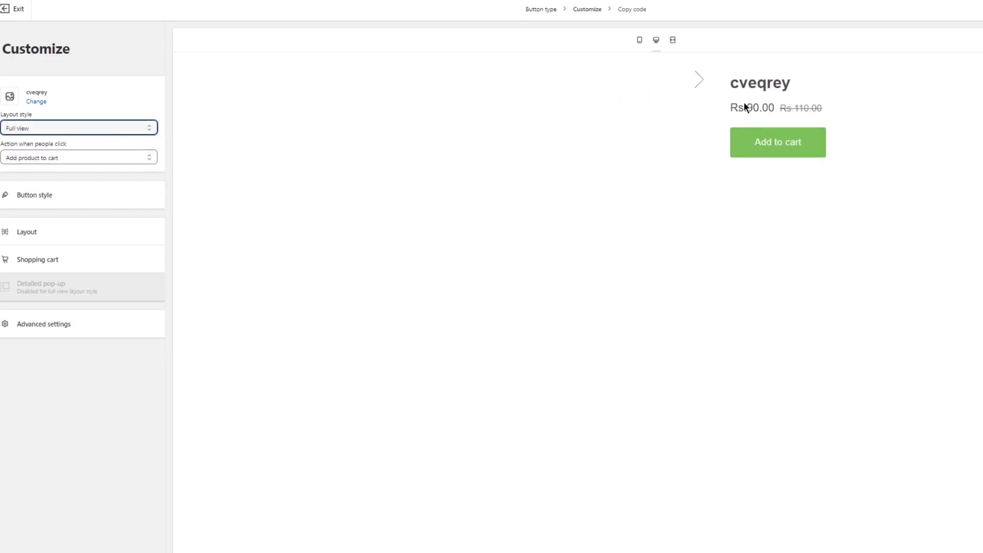
pyautogui.click(128, 126)
pyautogui.click(120, 155)
pyautogui.click(118, 156)
pyautogui.click(114, 129)
pyautogui.click(75, 148)
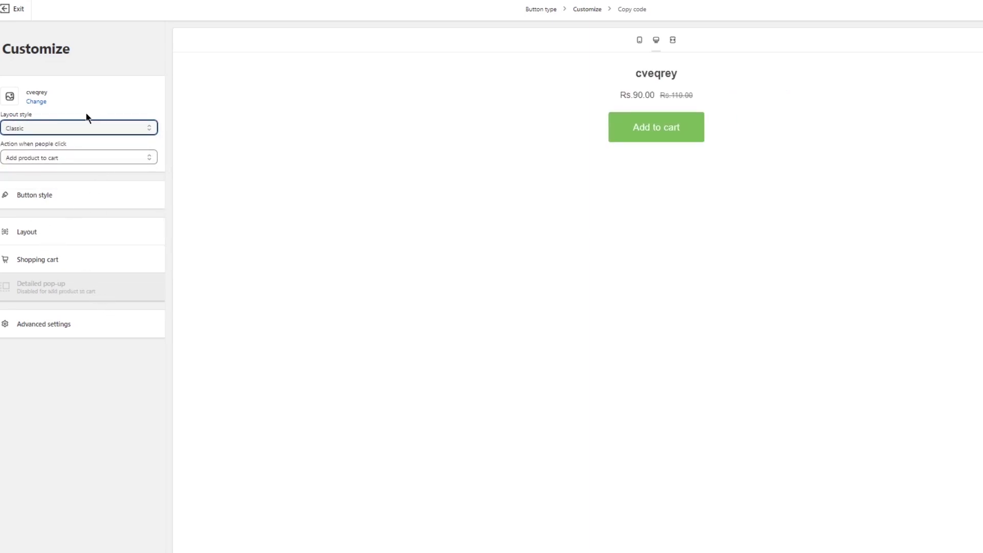
# Try checkout and product details click actions, then settle on Add product to cart
pyautogui.click(73, 160)
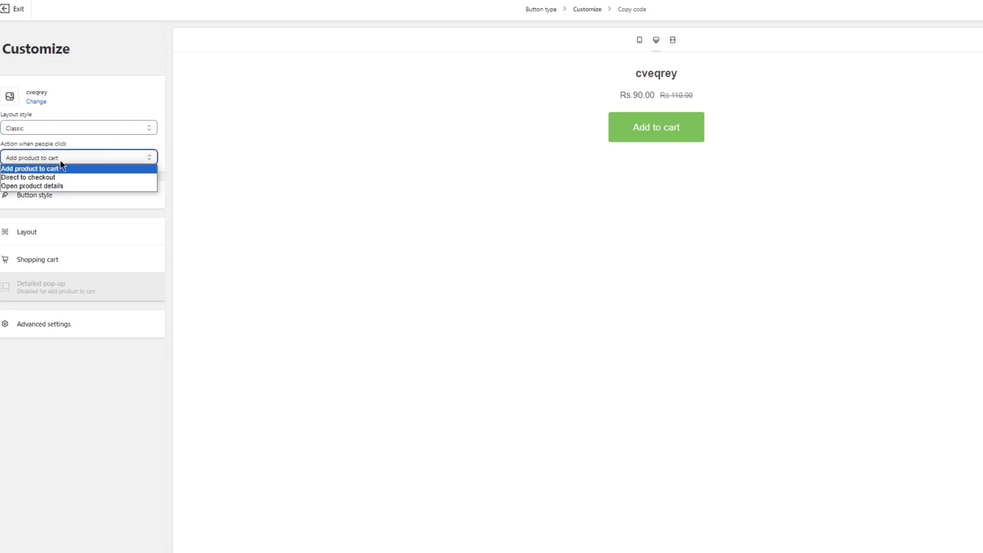
pyautogui.click(47, 169)
pyautogui.click(87, 158)
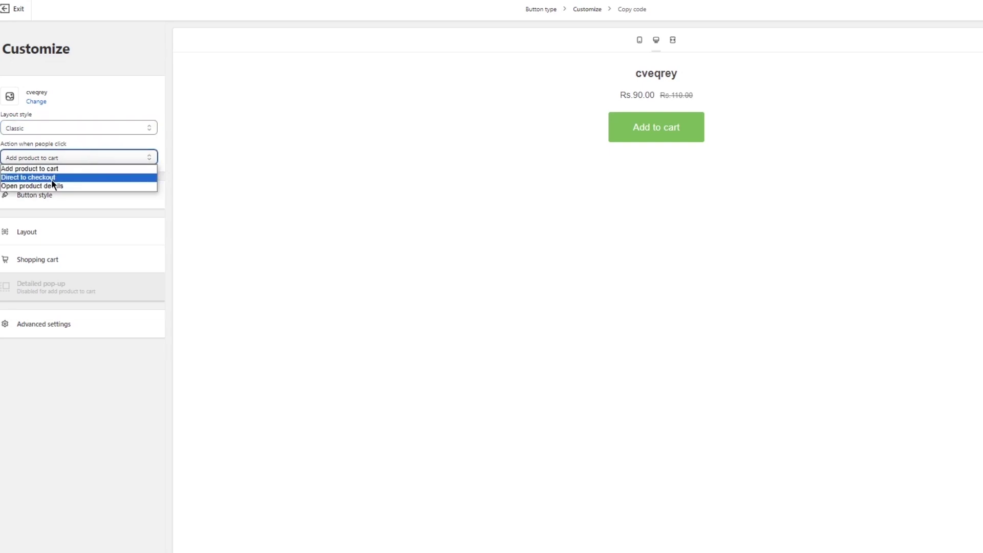
pyautogui.click(53, 179)
pyautogui.click(79, 161)
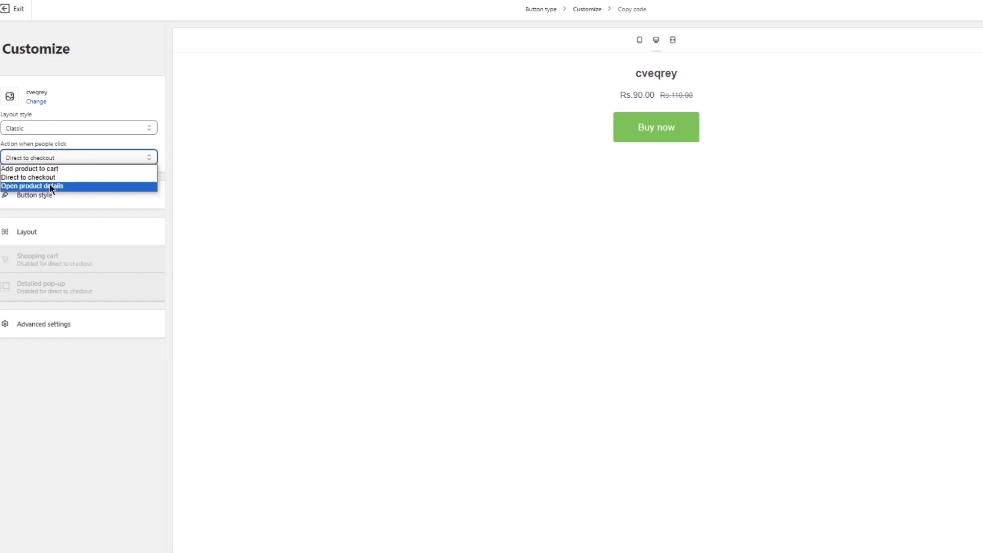
pyautogui.click(50, 185)
pyautogui.click(53, 160)
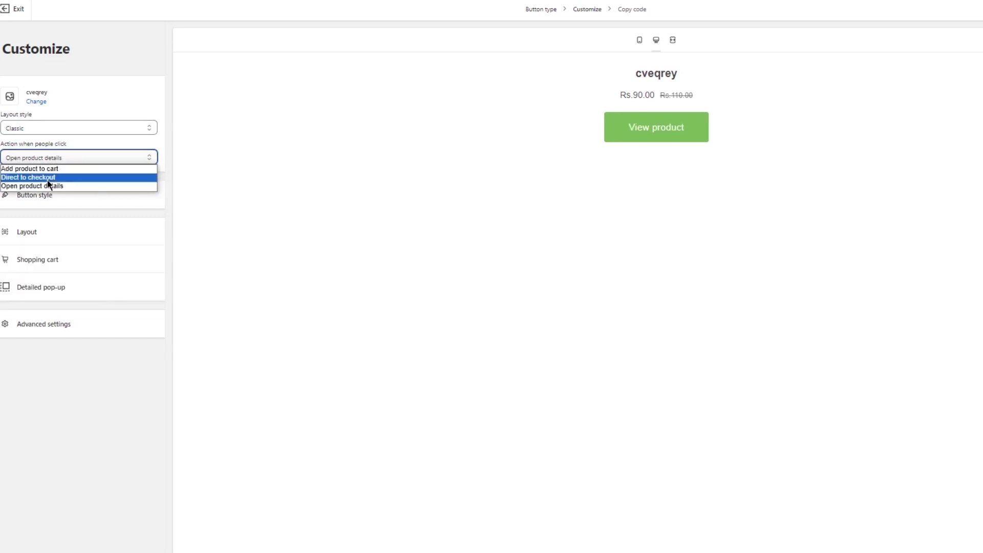
pyautogui.click(49, 177)
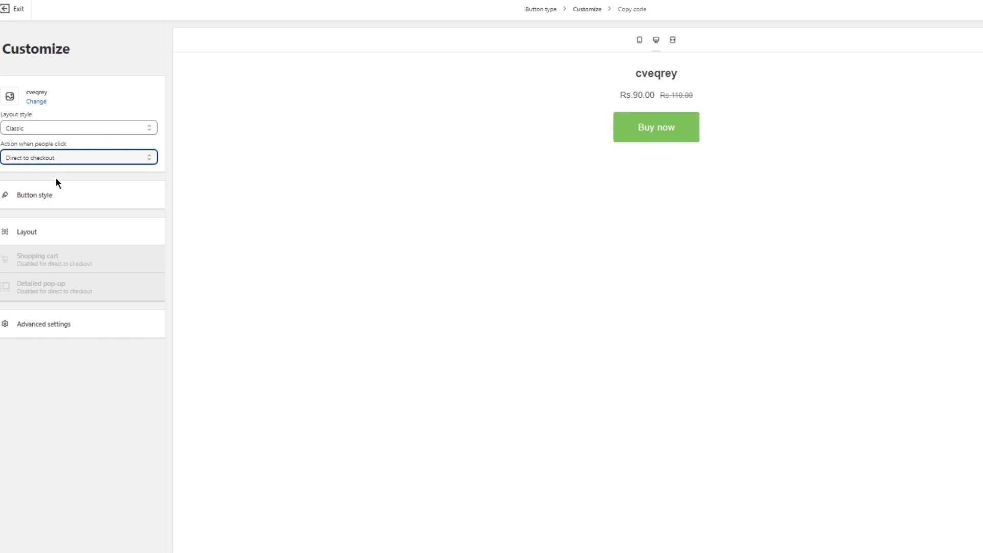
pyautogui.click(97, 158)
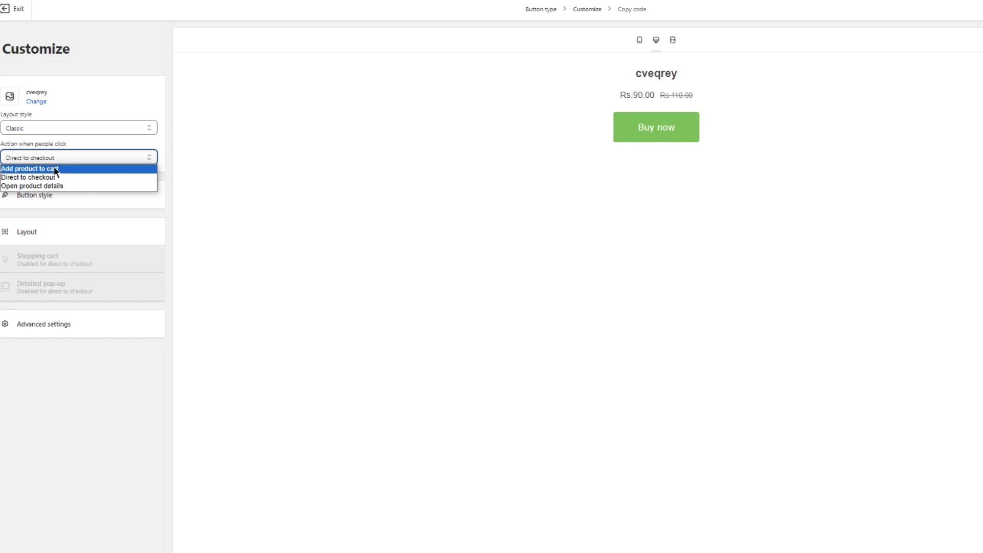
pyautogui.click(56, 168)
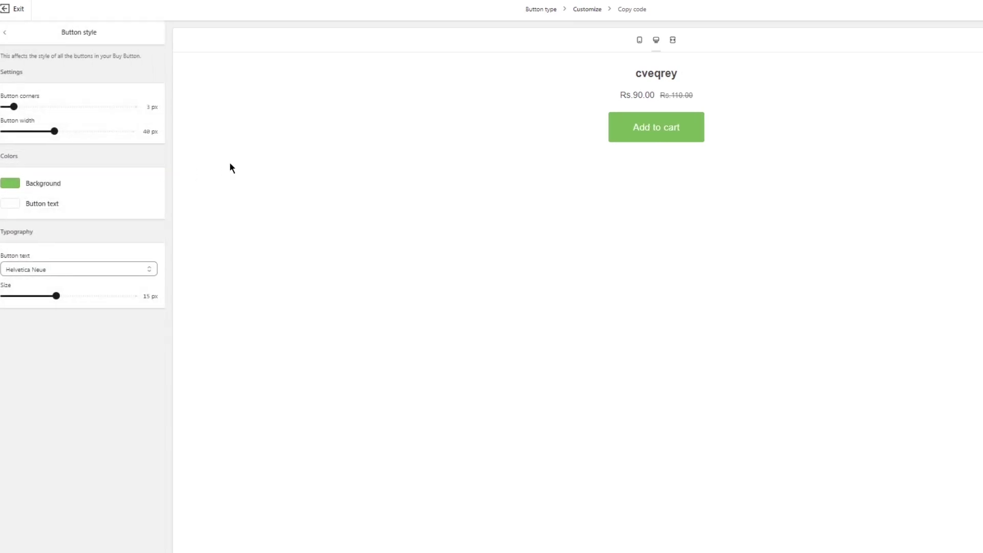
# Give the button a light green background colour
pyautogui.click(11, 183)
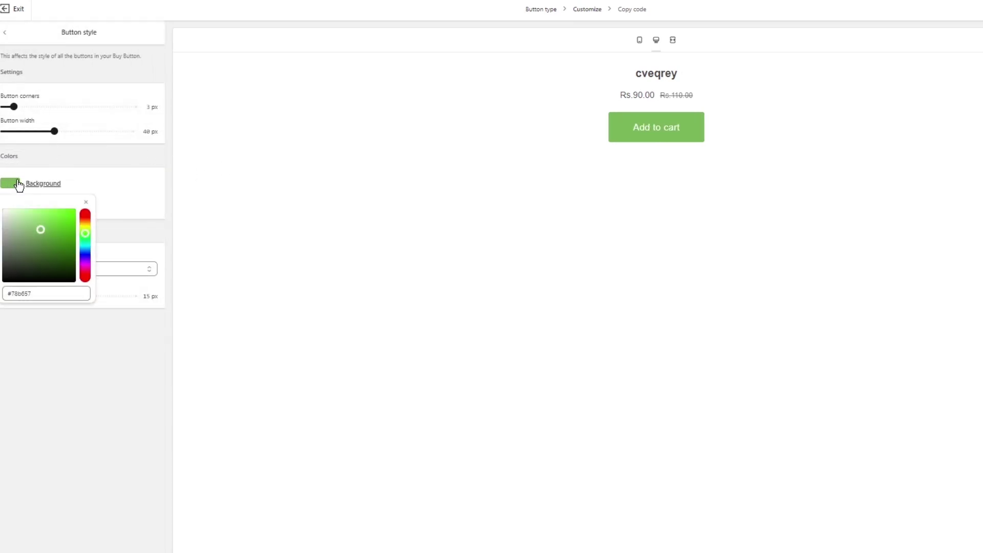
pyautogui.click(90, 254)
pyautogui.click(68, 222)
pyautogui.moveTo(68, 221)
pyautogui.mouseDown()
pyautogui.moveTo(72, 192)
pyautogui.moveTo(63, 183)
pyautogui.moveTo(102, 239)
pyautogui.moveTo(322, 220)
pyautogui.moveTo(299, 233)
pyautogui.mouseUp()
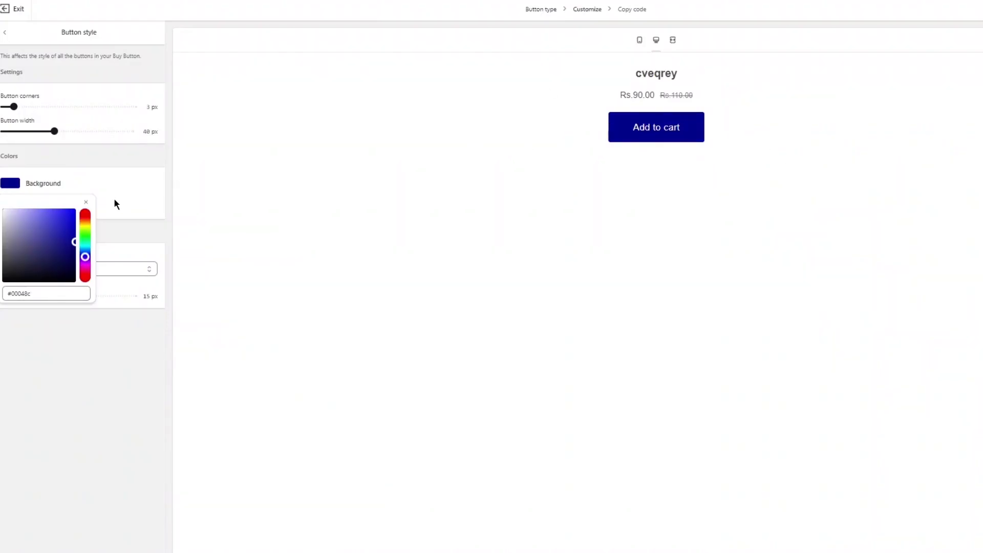
pyautogui.moveTo(32, 226)
pyautogui.mouseDown()
pyautogui.moveTo(34, 205)
pyautogui.moveTo(55, 243)
pyautogui.moveTo(46, 241)
pyautogui.moveTo(44, 255)
pyautogui.moveTo(35, 218)
pyautogui.mouseUp()
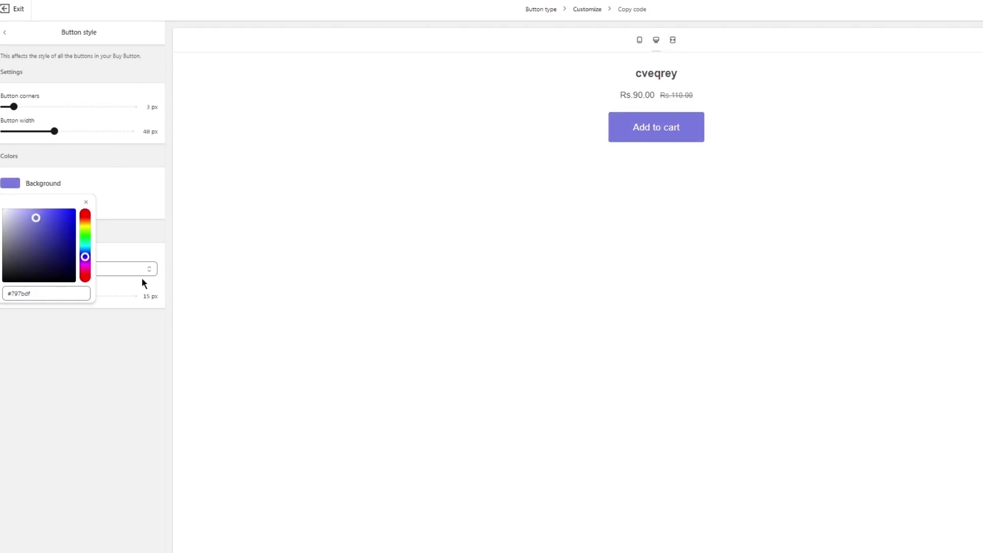
pyautogui.click(85, 234)
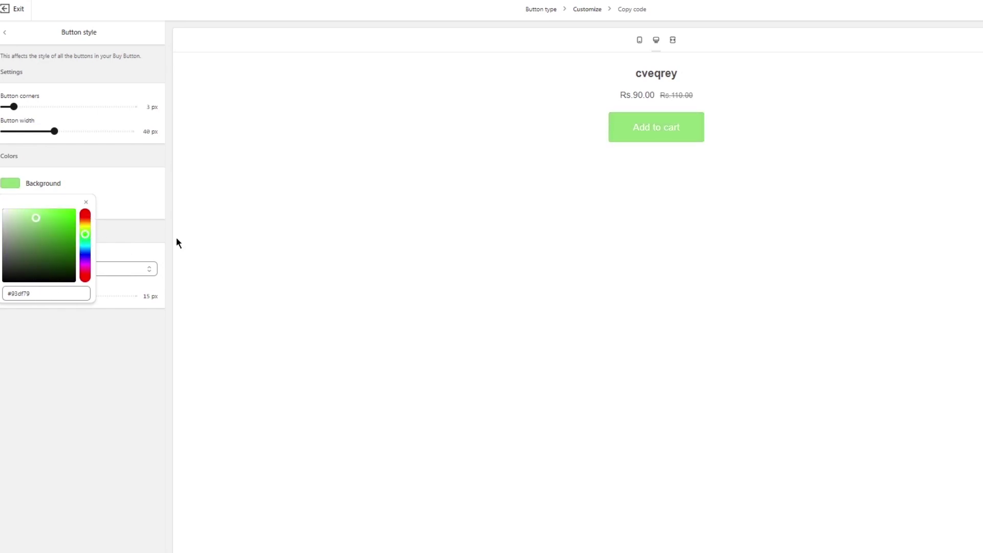
pyautogui.tripleClick(108, 202)
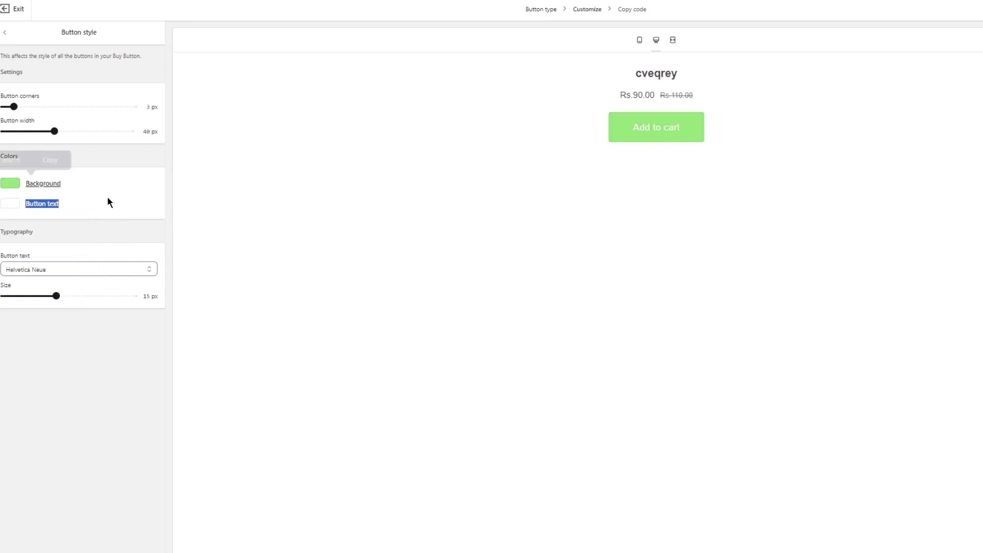
# Set the button text colour to white
pyautogui.click(11, 203)
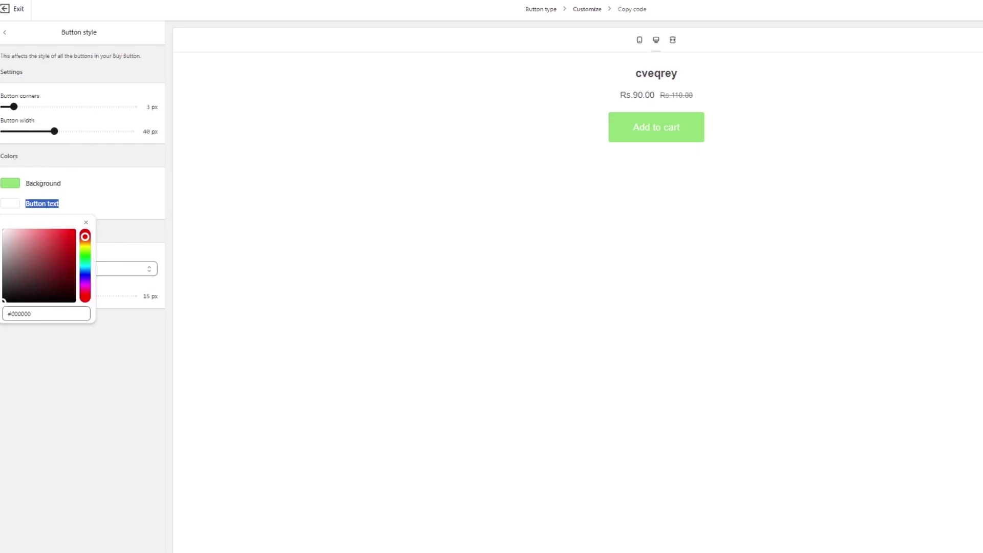
pyautogui.tripleClick(371, 323)
pyautogui.click(76, 253)
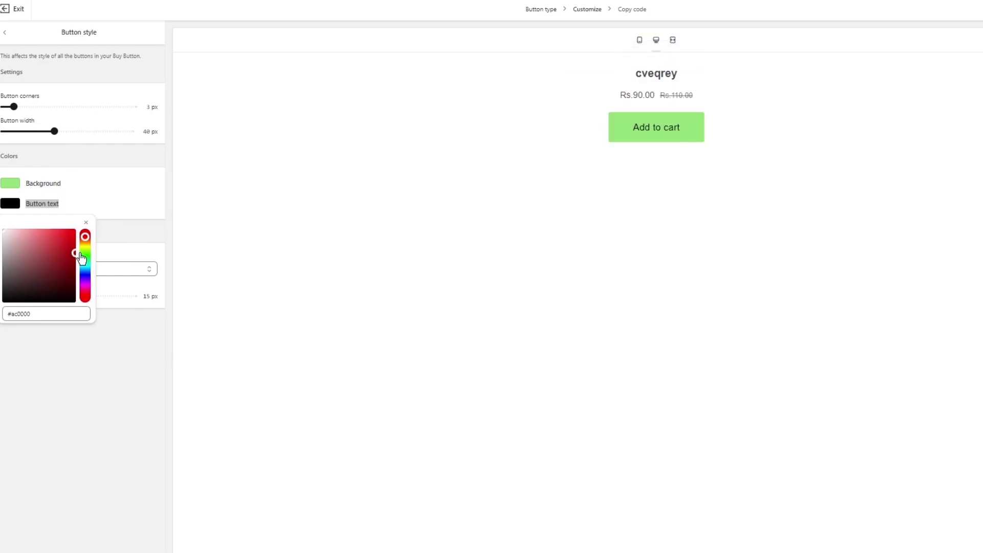
pyautogui.click(32, 210)
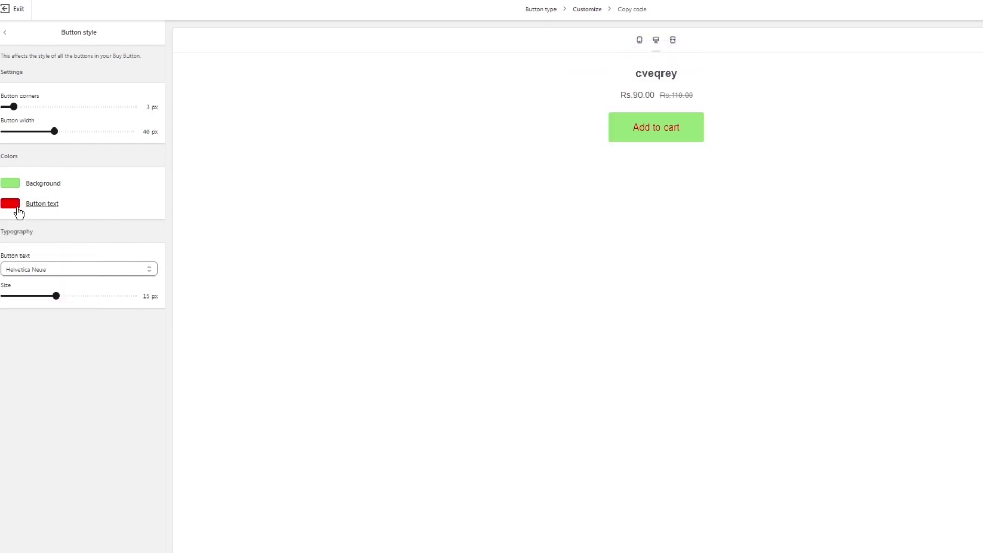
pyautogui.click(19, 213)
pyautogui.click(12, 230)
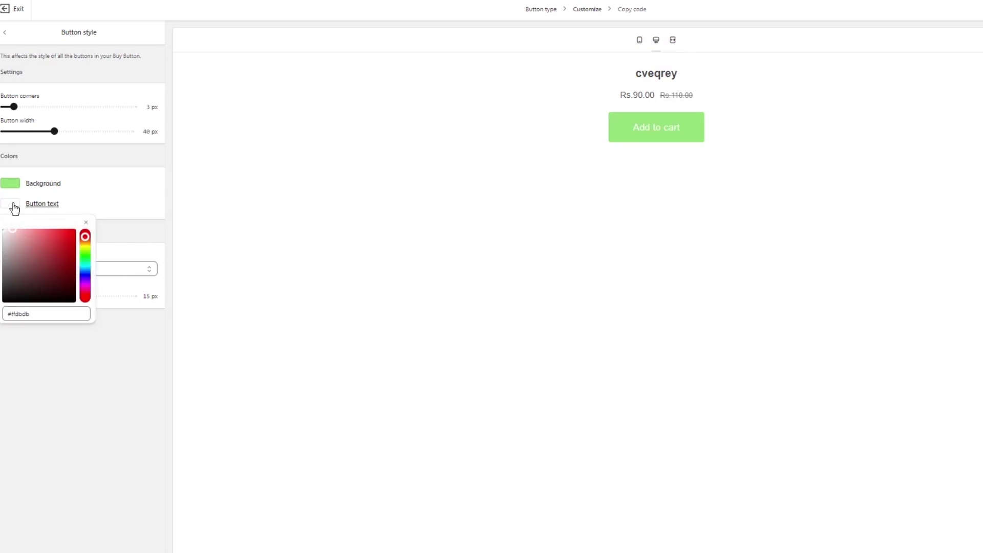
pyautogui.click(14, 209)
# Keep the Helvetica Neue font and enlarge the button text from 15 to 16 px
pyautogui.click(69, 269)
pyautogui.click(70, 270)
pyautogui.moveTo(60, 300); pyautogui.dragTo(81, 298)
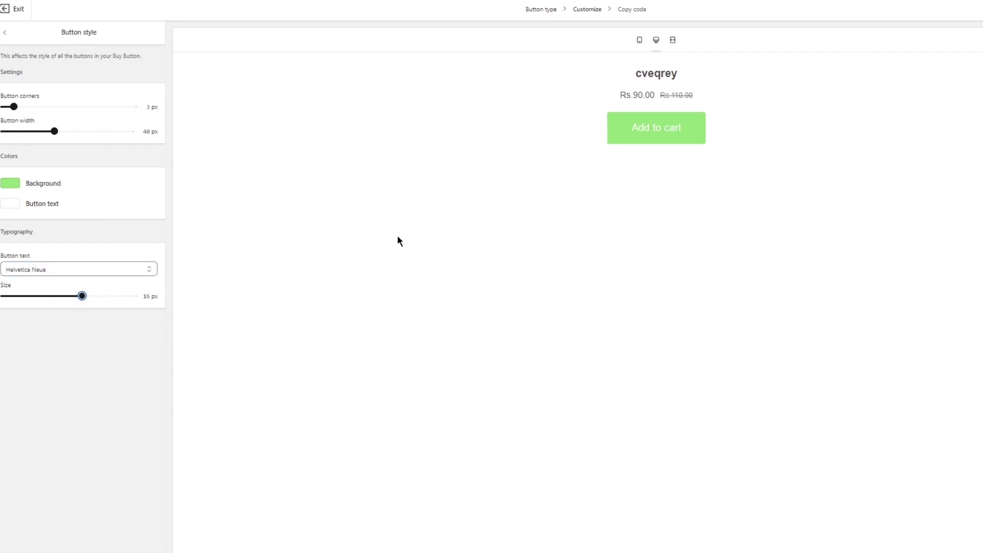
# Set the product image size to Large in the Layout settings
pyautogui.click(6, 32)
pyautogui.click(57, 231)
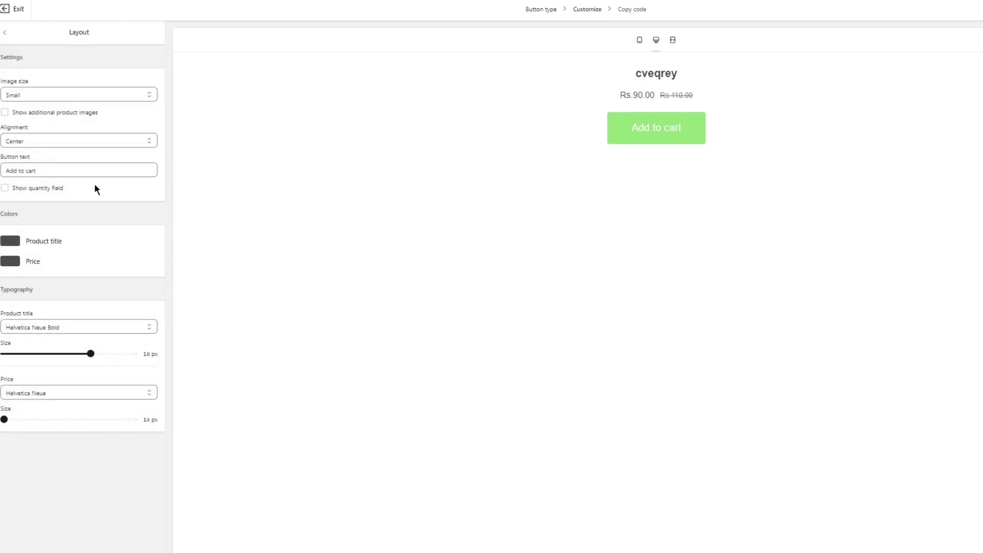
pyautogui.click(86, 96)
pyautogui.click(40, 124)
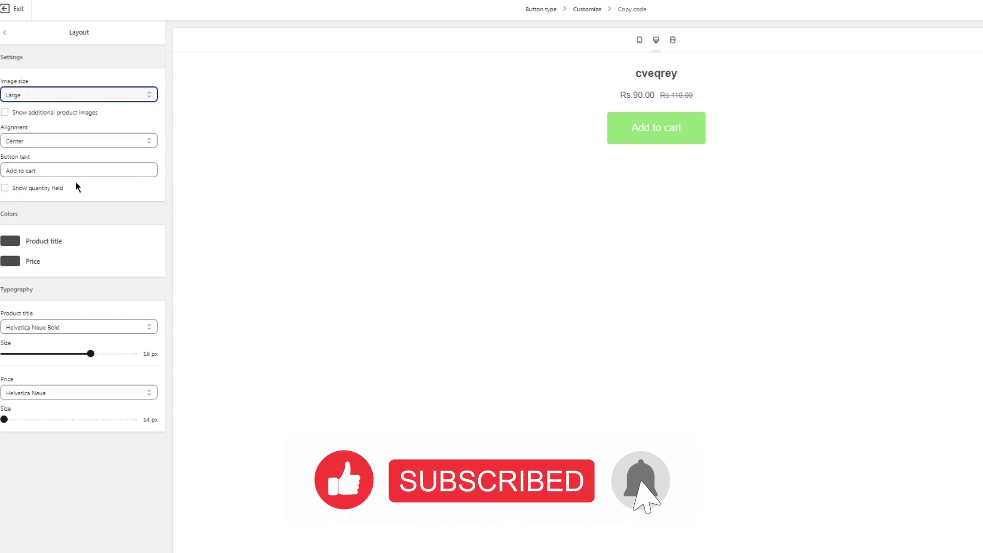
pyautogui.click(42, 170)
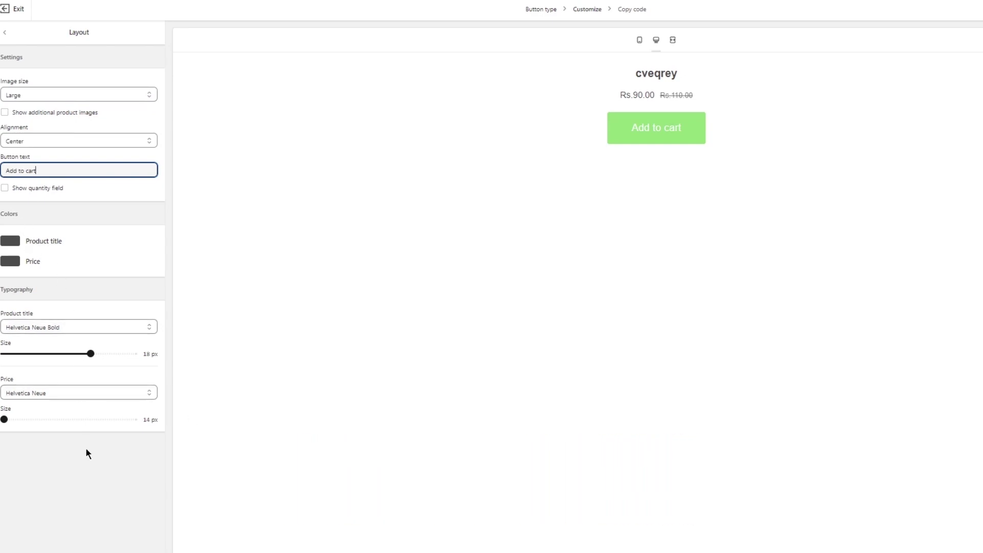
pyautogui.click(4, 33)
# Preview the shopping cart, raising the quantity to 2 and back to 1
pyautogui.click(37, 259)
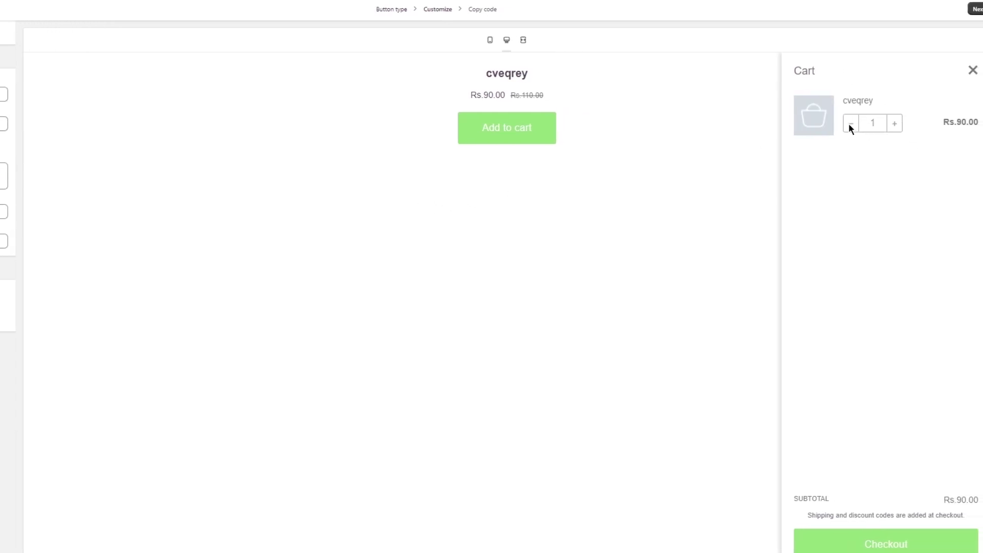
pyautogui.click(895, 123)
pyautogui.click(850, 125)
# Enable a seller instructions box in the cart and review the cart text settings
pyautogui.click(4, 124)
pyautogui.press('Tab')
pyautogui.press('space')
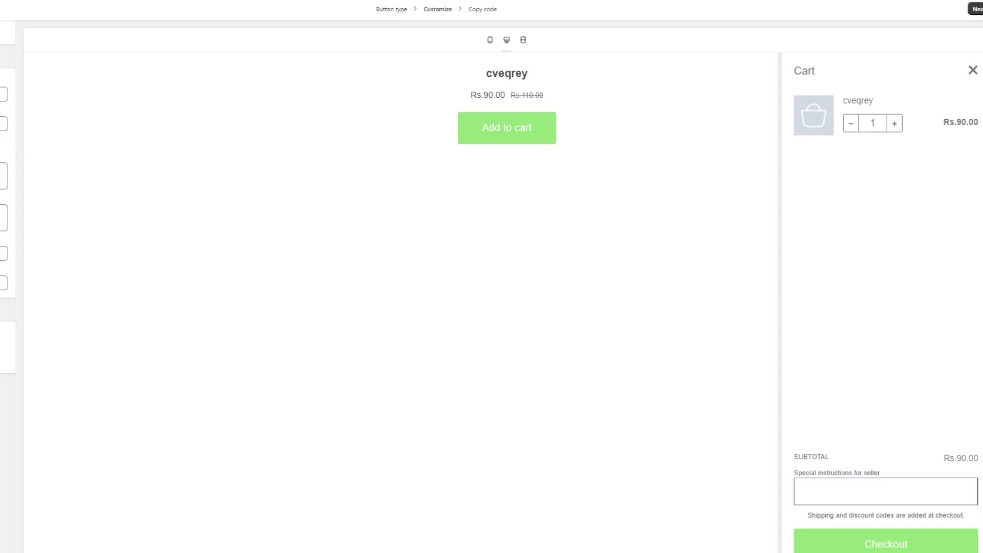
pyautogui.click(4, 175)
pyautogui.click(4, 218)
pyautogui.click(4, 254)
pyautogui.click(5, 283)
# Close the cart preview, check Advanced settings, and review the generated embed code
pyautogui.click(973, 70)
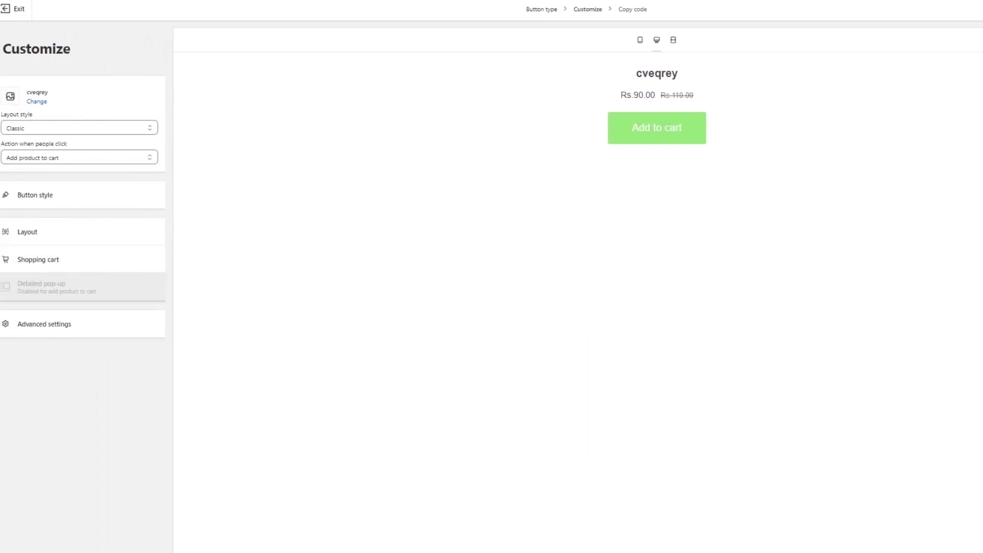
pyautogui.click(116, 326)
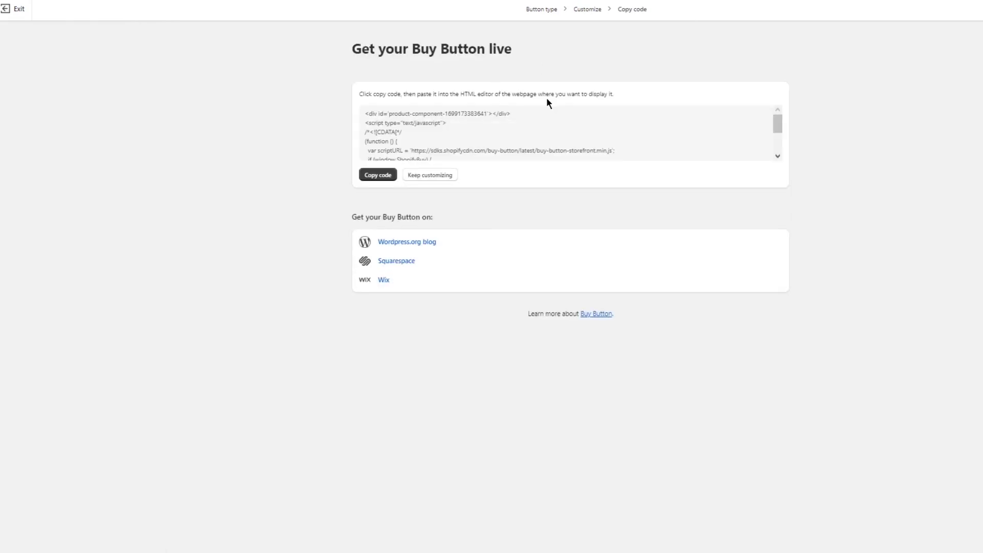
pyautogui.scroll(-5, 461, 135)
pyautogui.scroll(-5, 461, 136)
pyautogui.scroll(10, 462, 134)
# Copy the Buy Button embed code, dismiss Webflow's Quick Stack tip, and open Export Code
pyautogui.click(362, 176)
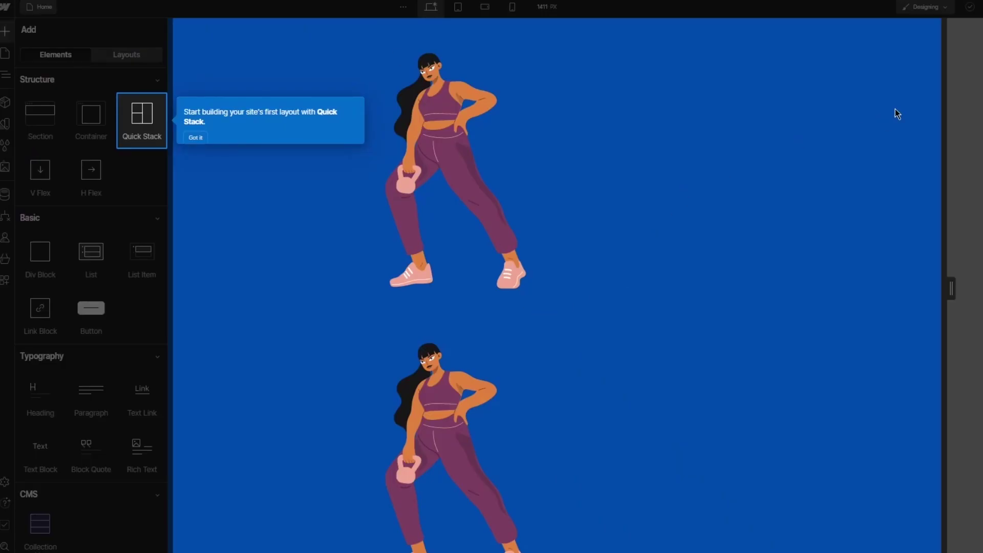
pyautogui.click(195, 137)
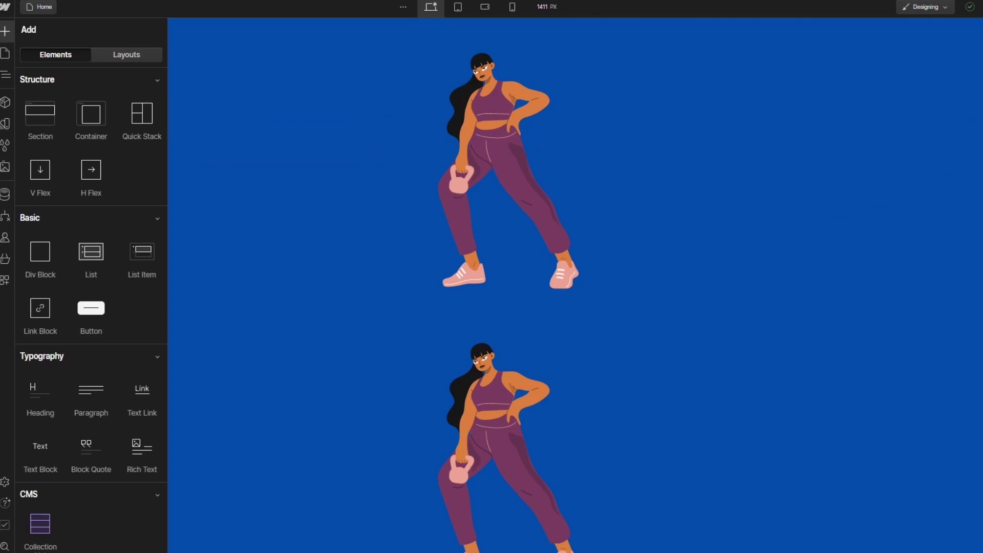
pyautogui.click(979, 7)
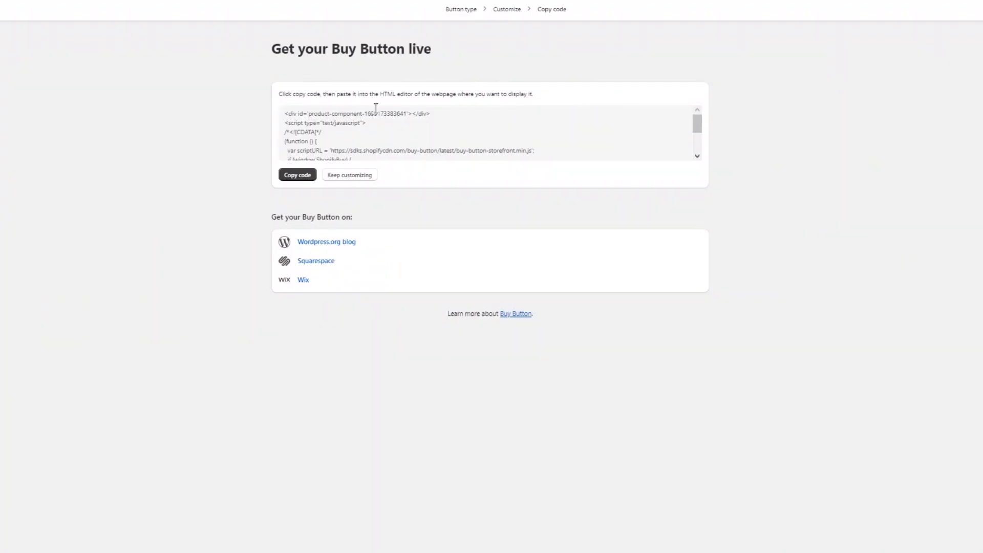
# Scroll down and back up through the Shopify Buy Button embed code to review it
pyautogui.scroll(-5, 375, 112)
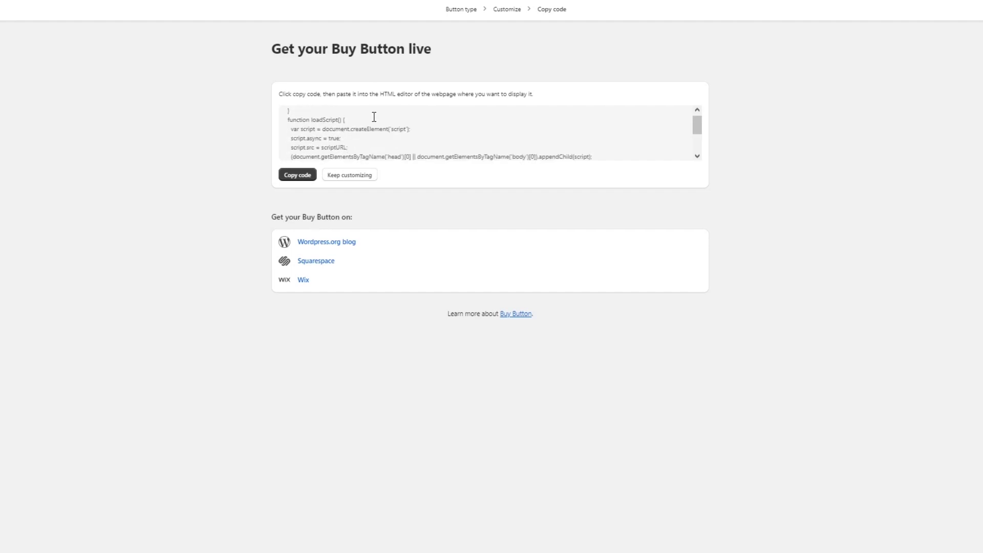
pyautogui.scroll(5, 374, 115)
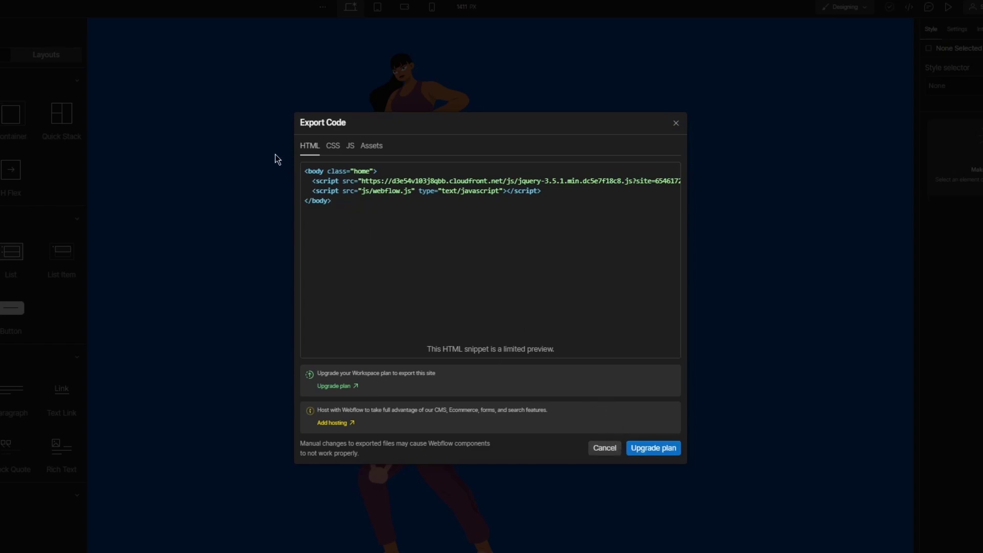
# View the site's exported CSS in Webflow's Export Code dialog, then close it
pyautogui.click(333, 146)
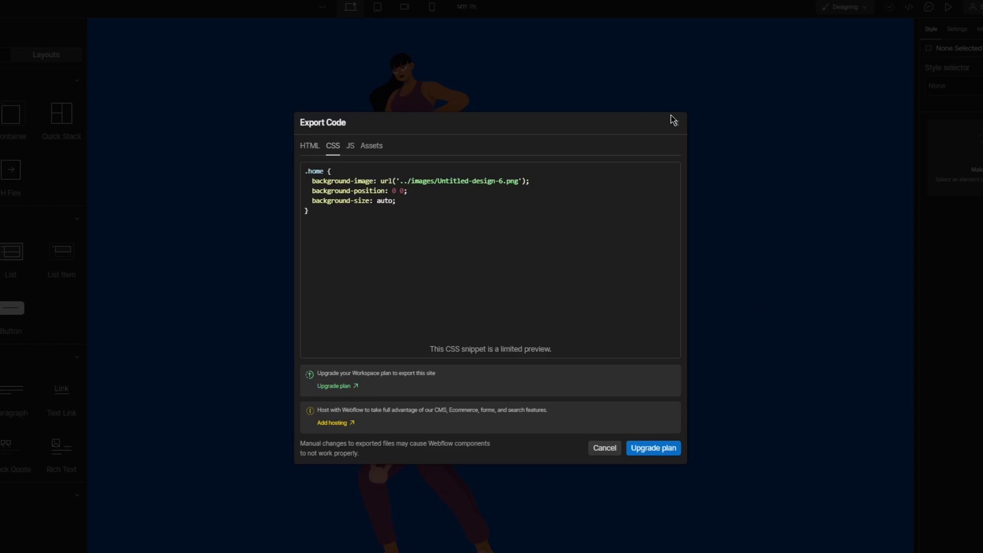
pyautogui.click(676, 123)
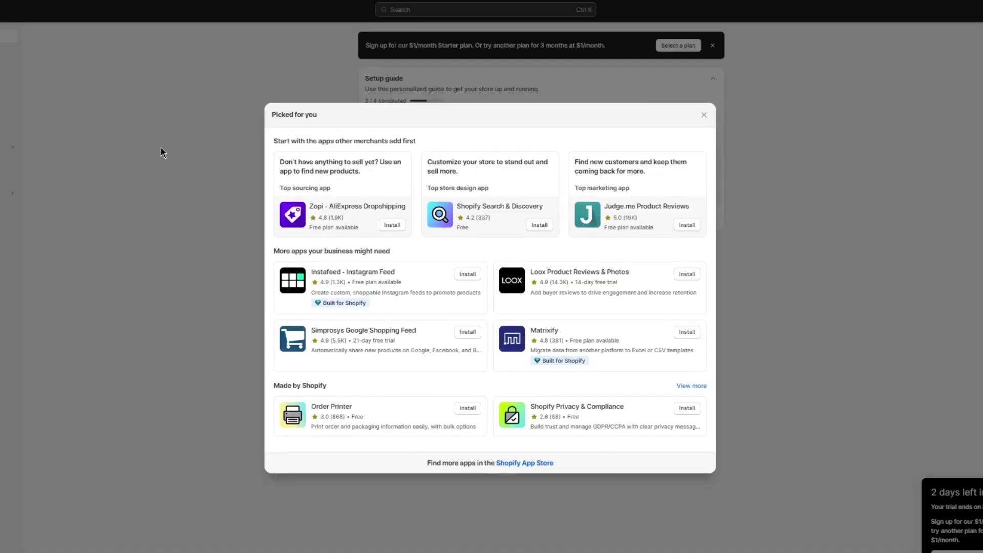
# Dismiss the recommended apps window and go to the store's Products list
pyautogui.click(161, 148)
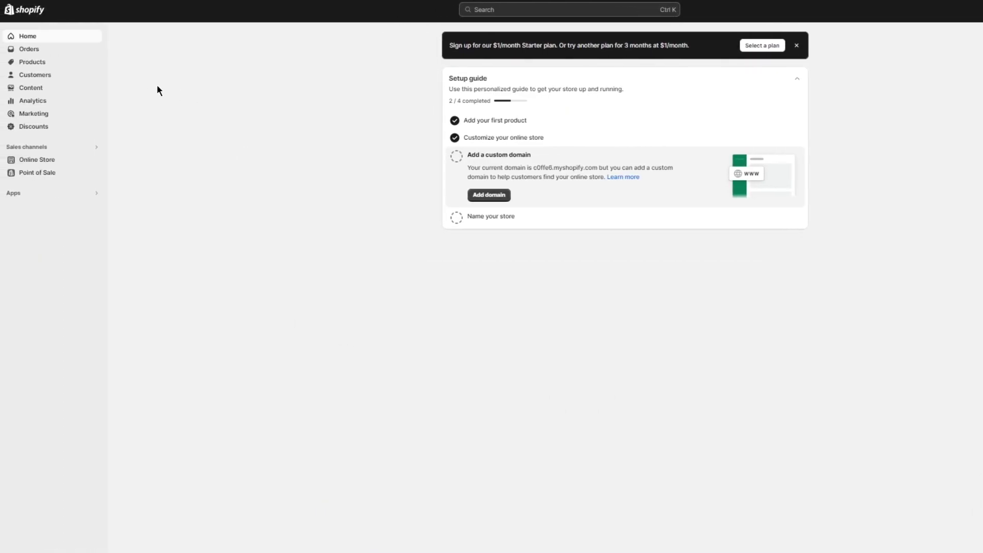
pyautogui.click(64, 62)
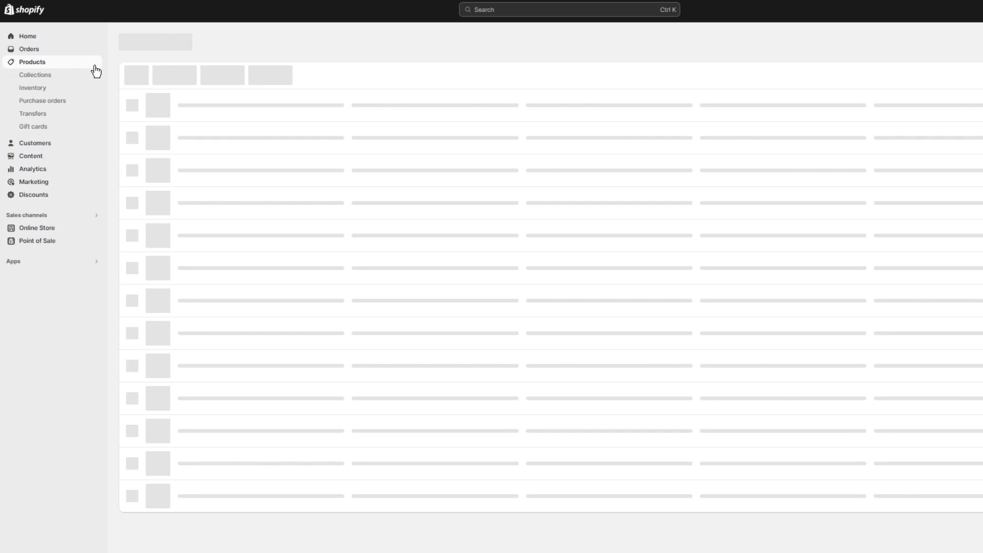